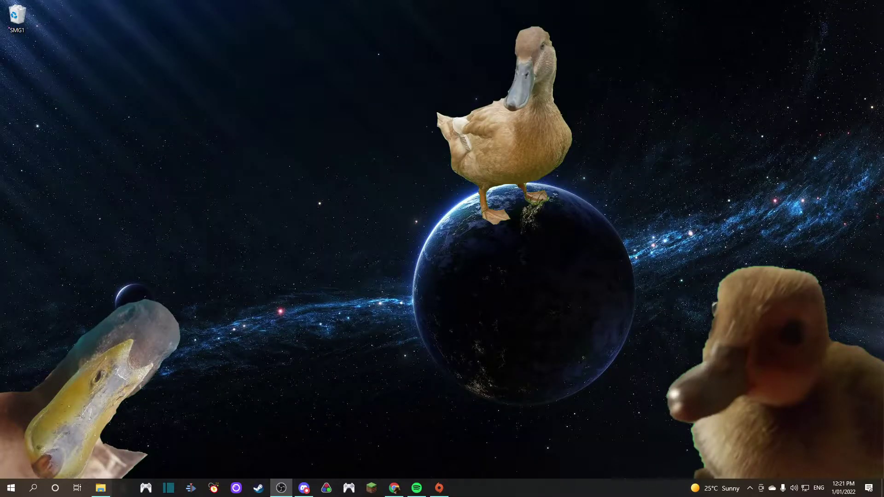
click(393, 487)
text(https://www.timeanddate.com/clocks/free.html)
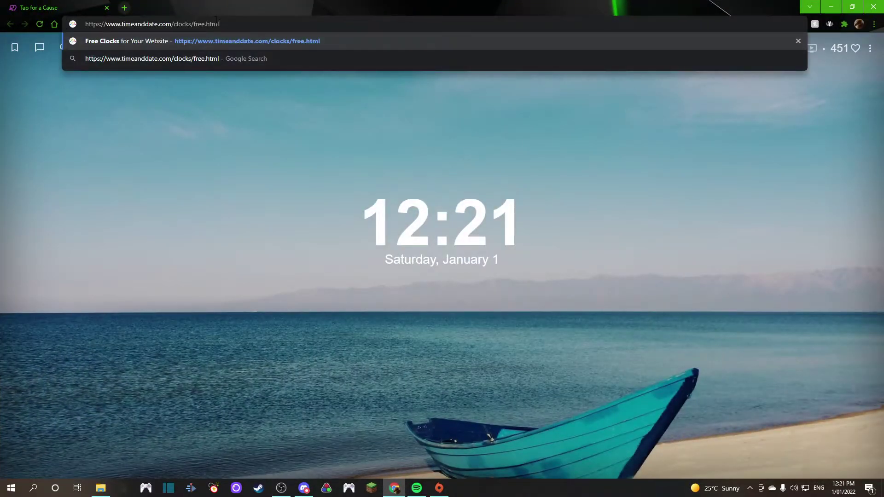
- Load the free clocks page and continue past the Introduction, keeping the Standard text clock template
key(Return)
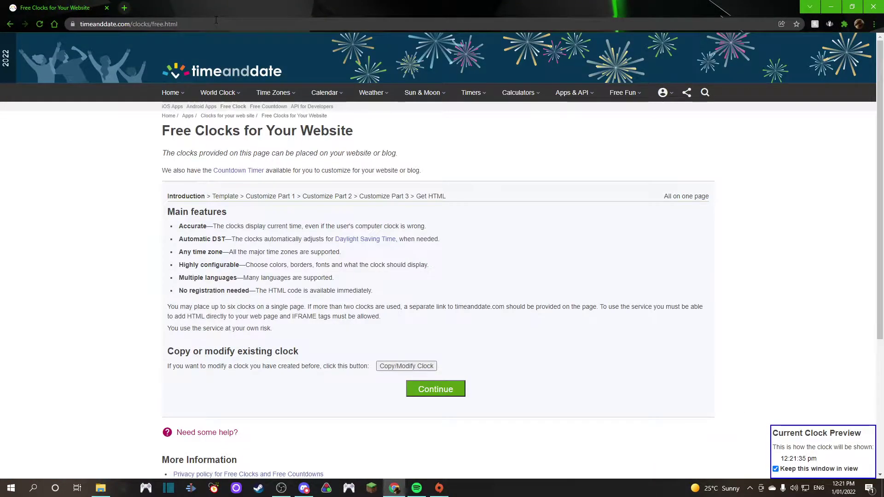
click(433, 392)
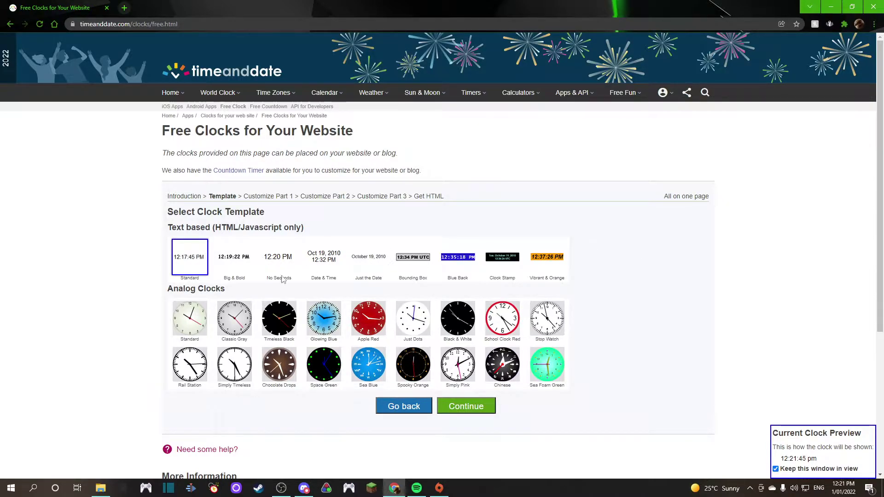
click(460, 411)
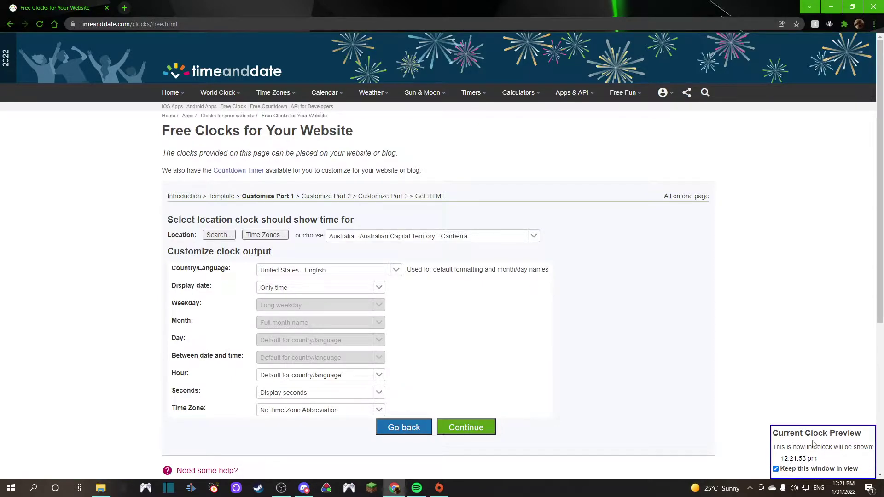
- Set the clock's Country/Language format to Australia - English
click(304, 269)
scroll(334, 350, up, 20)
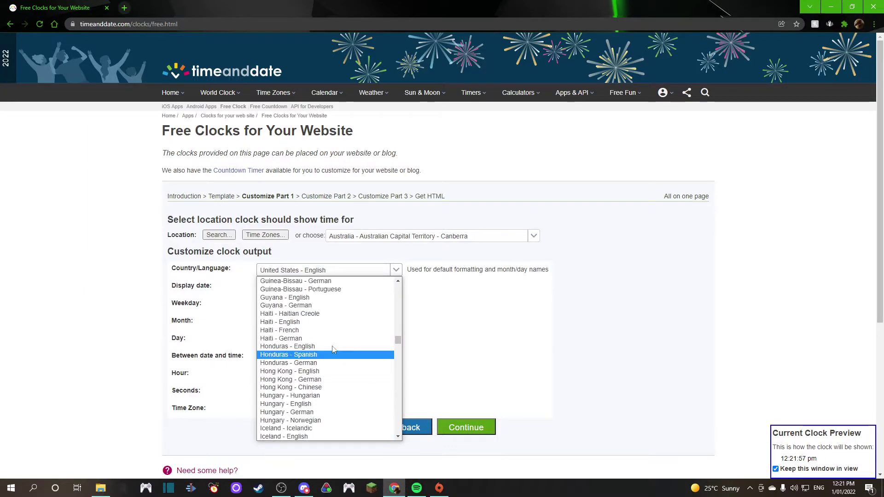
scroll(334, 350, up, 15)
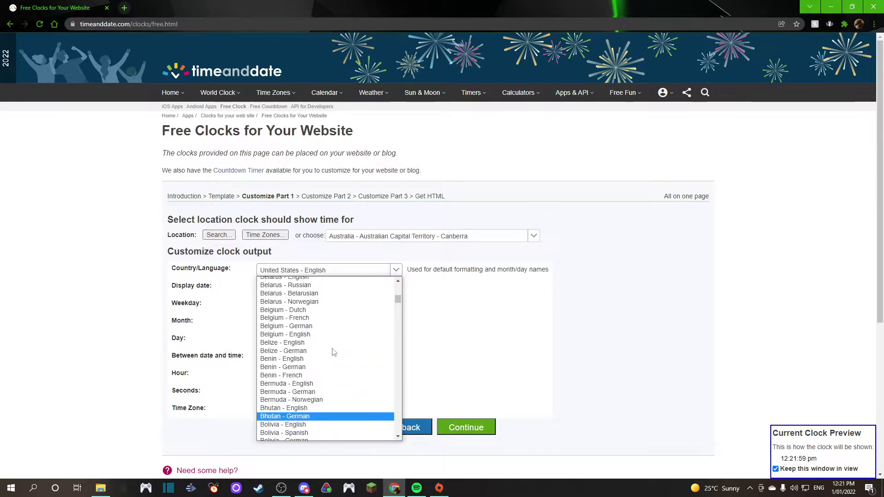
scroll(334, 353, up, 5)
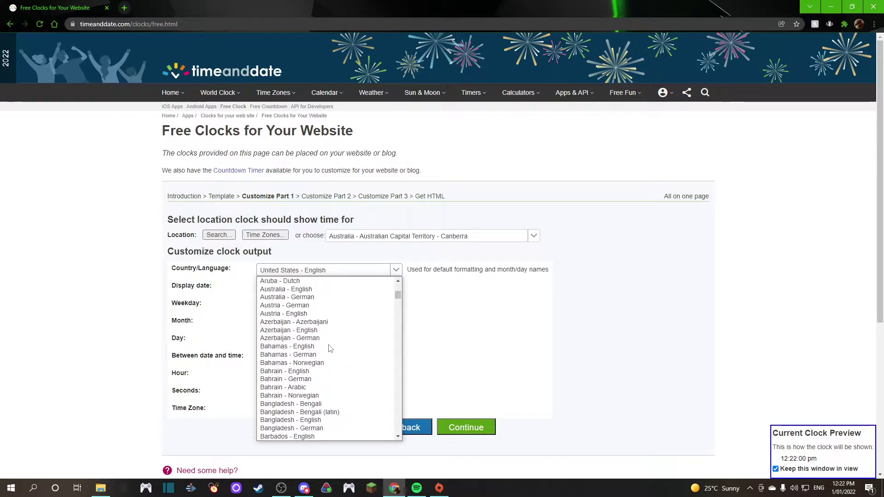
click(294, 289)
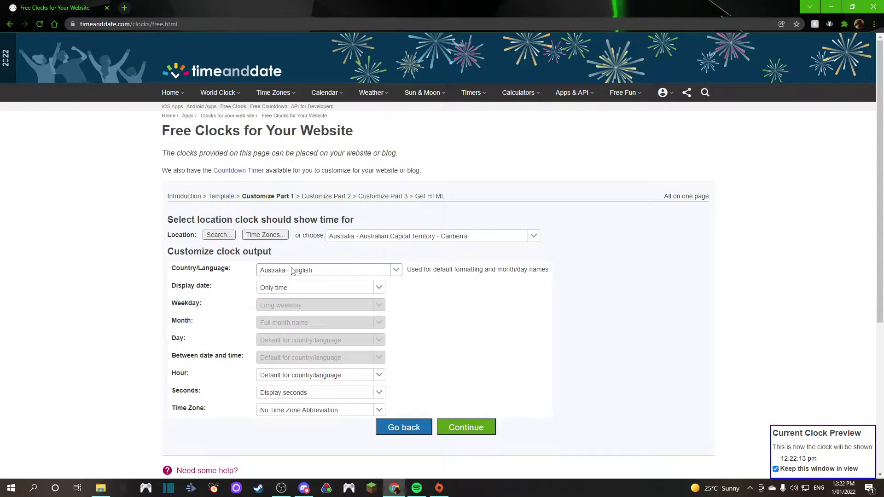
- Display date and time, with no weekday and short month names
click(302, 288)
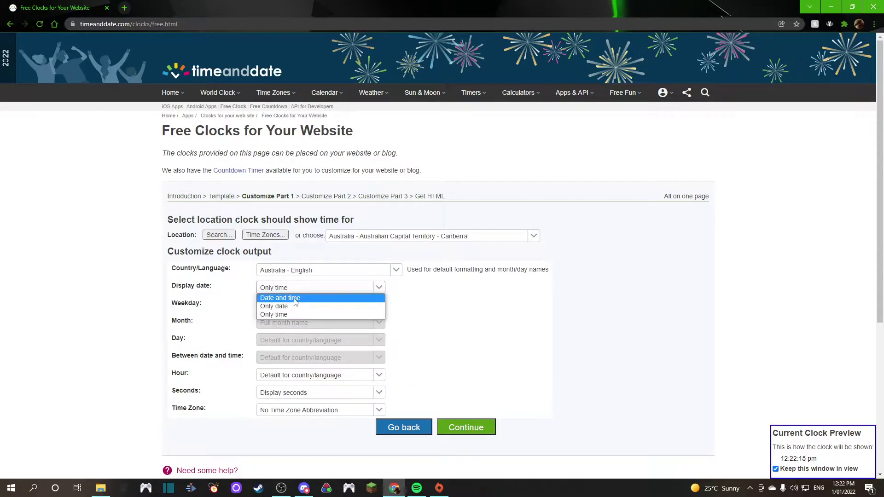
click(296, 300)
click(318, 288)
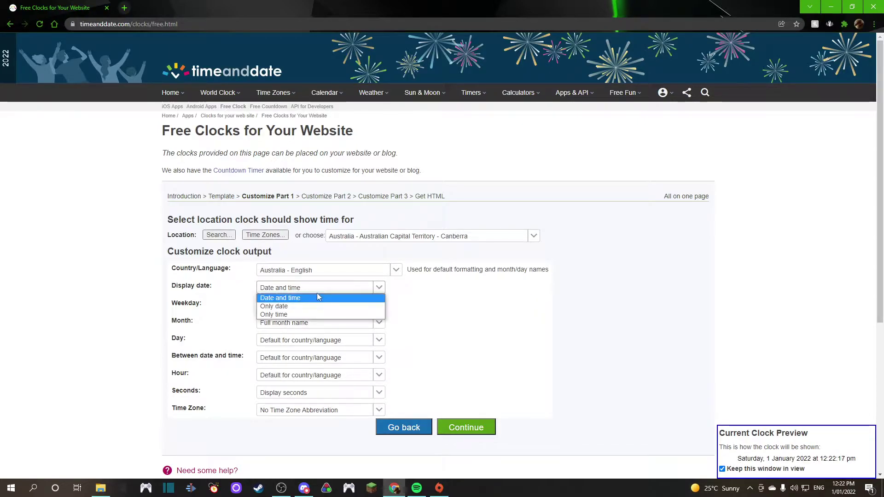
click(291, 307)
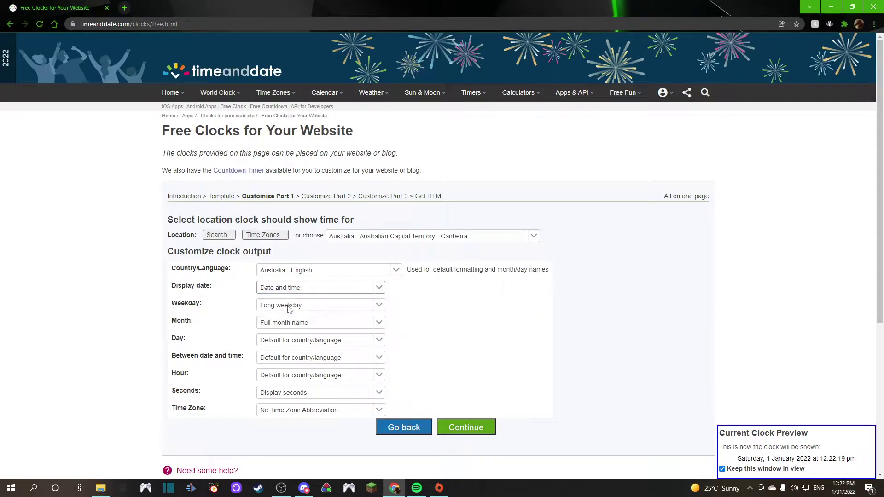
click(300, 292)
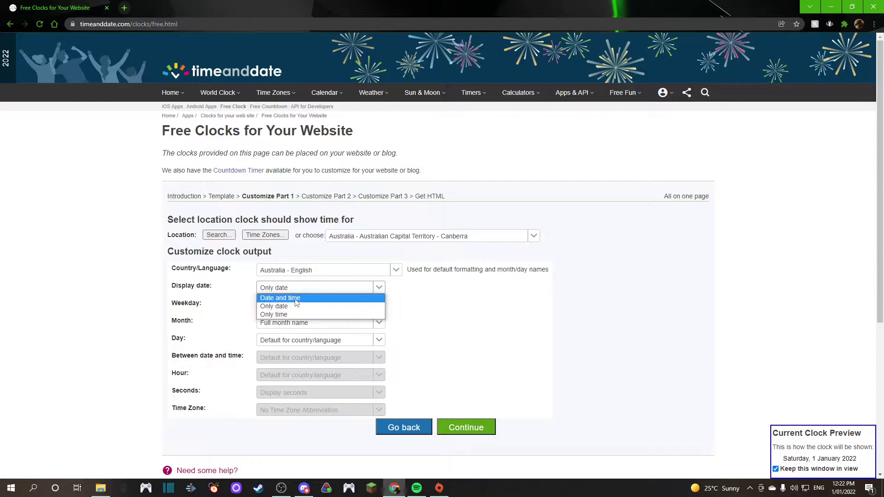
click(301, 298)
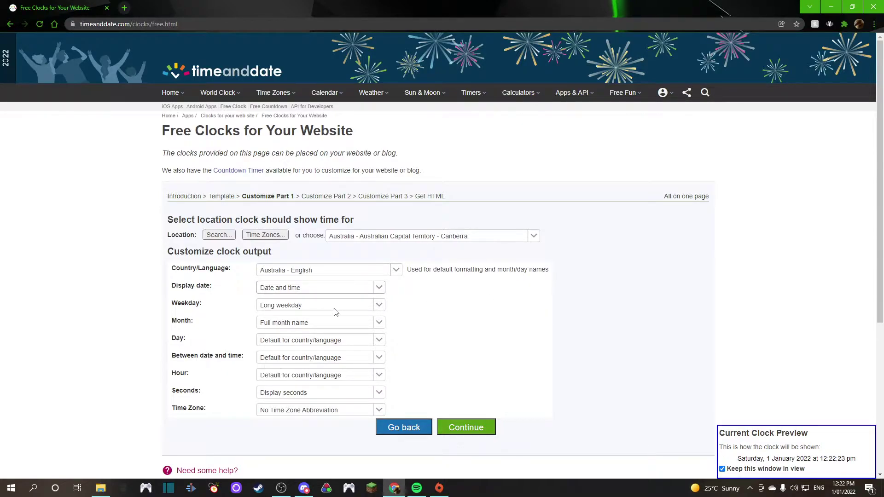
click(288, 308)
click(287, 317)
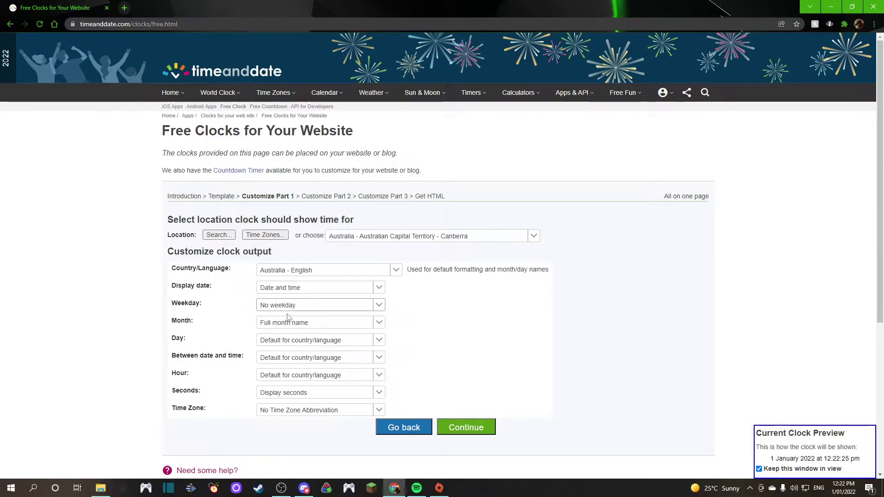
click(289, 321)
click(293, 330)
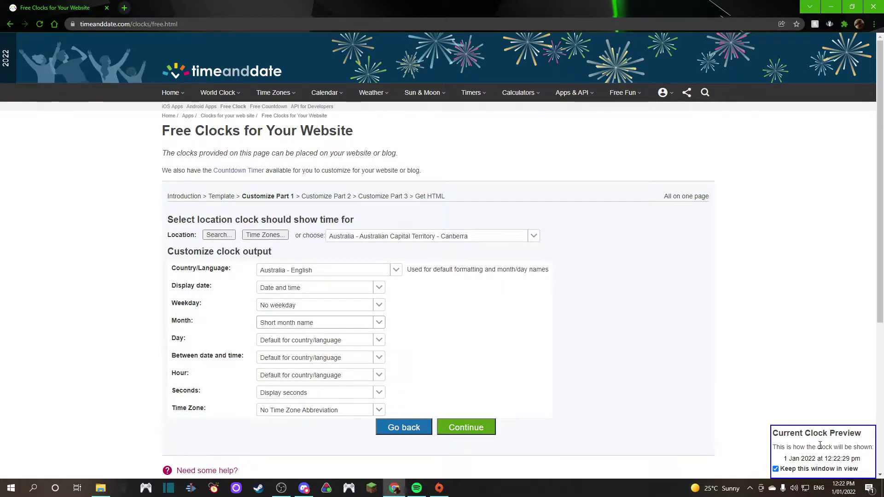
- In the text settings, set the clock font to Arial Black at size 48
click(463, 429)
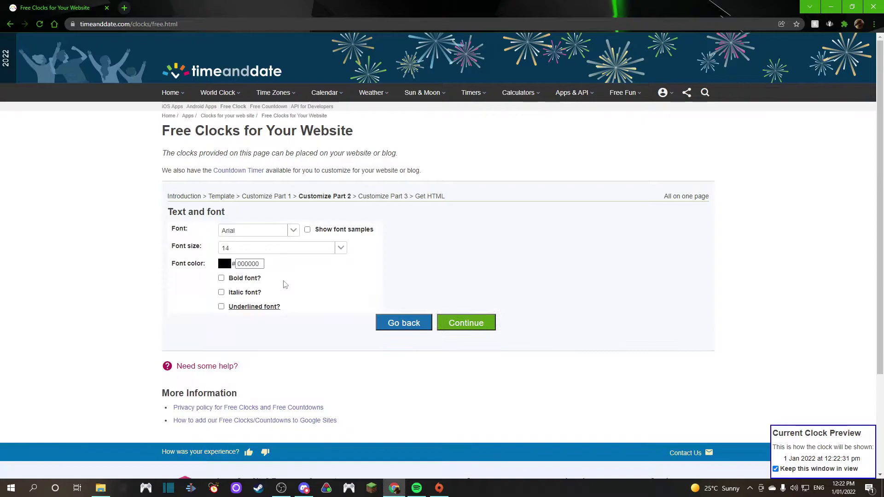
click(248, 233)
click(237, 249)
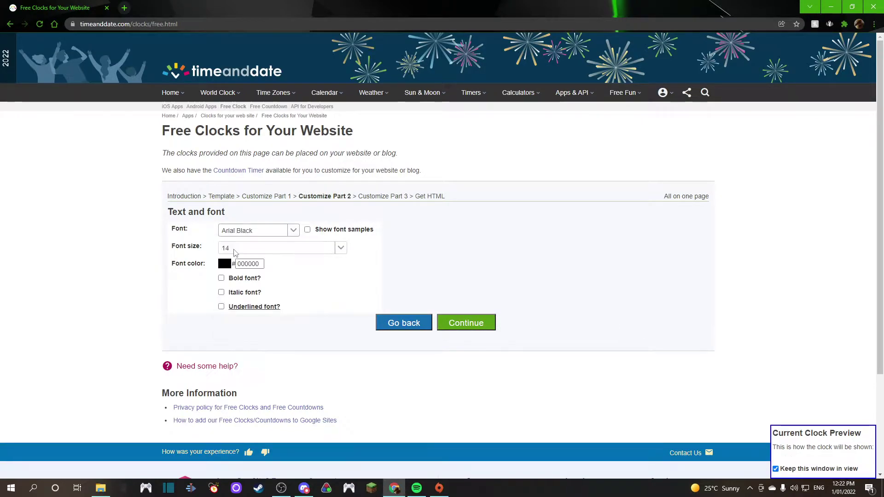
click(253, 230)
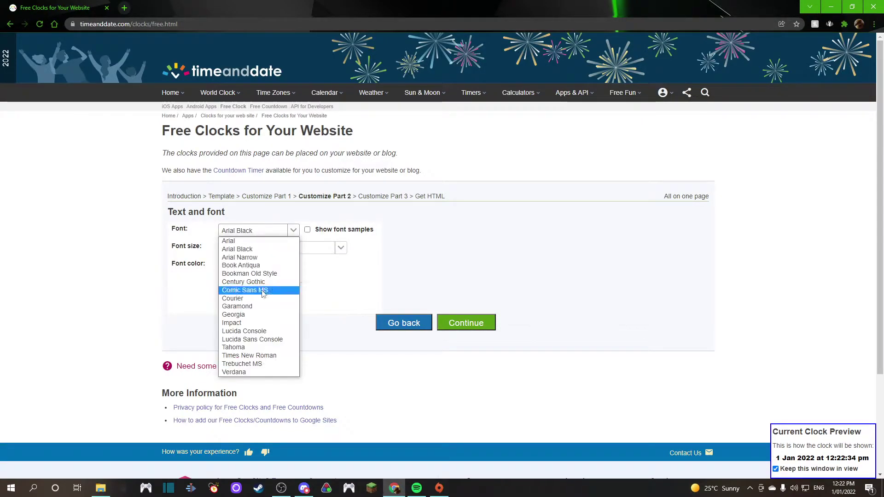
click(236, 251)
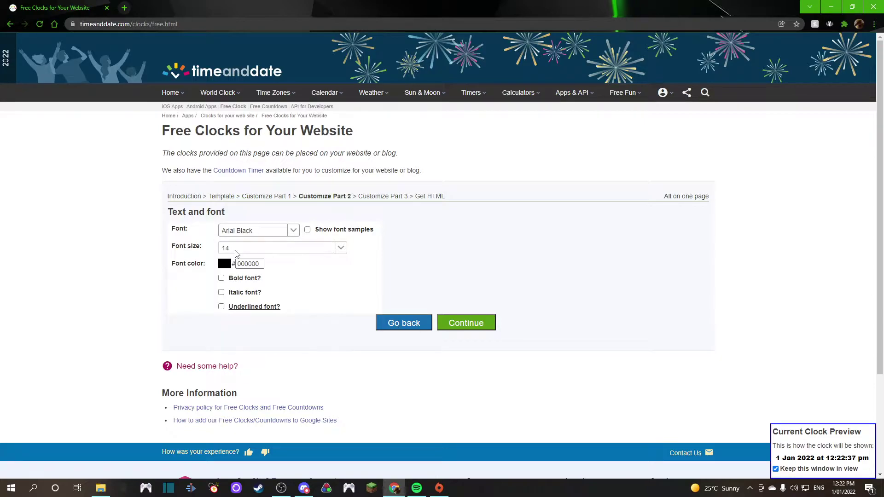
click(258, 249)
scroll(284, 327, down, 1)
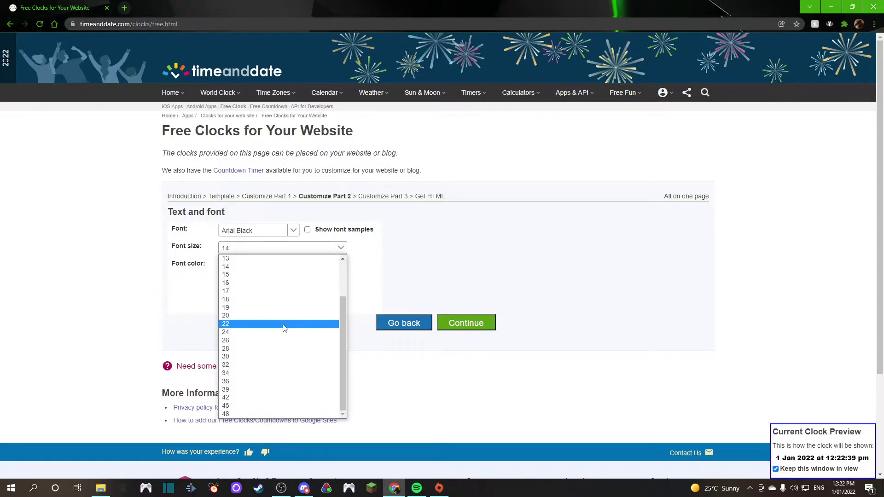
click(242, 414)
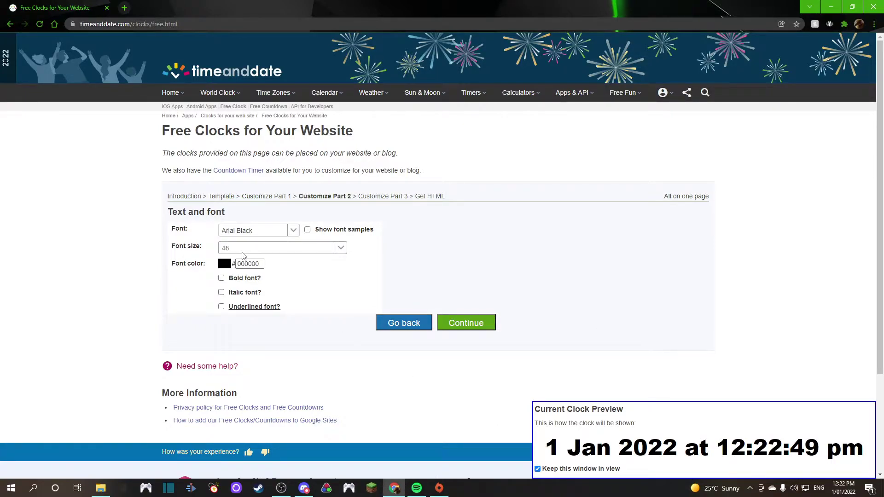
click(242, 254)
click(231, 414)
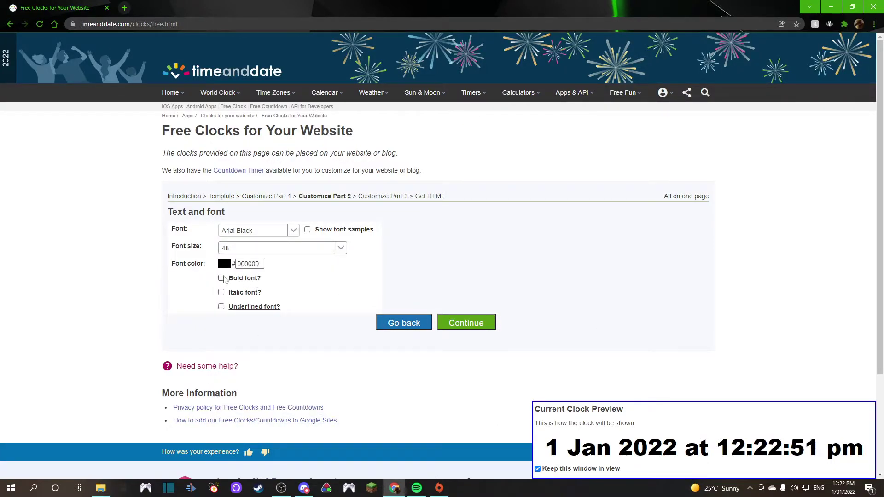
- Make the clock text cyan 00FFFF, turn off underlining and toggle bold
click(224, 261)
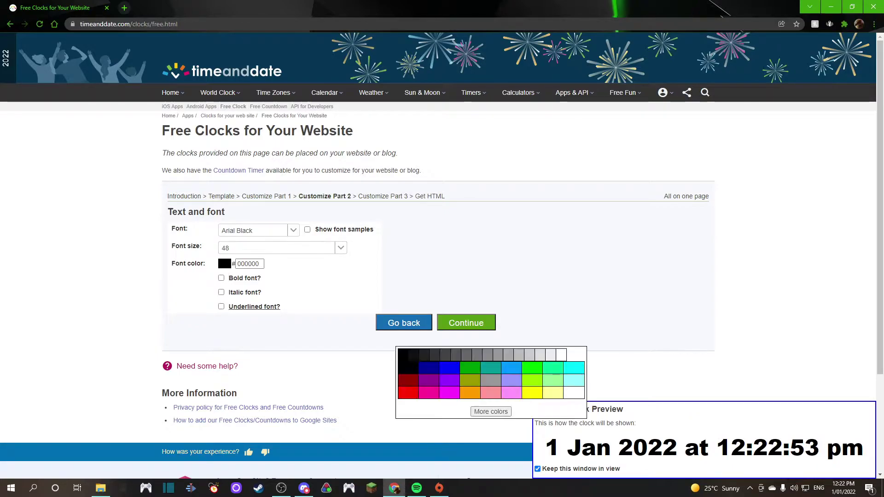
click(574, 368)
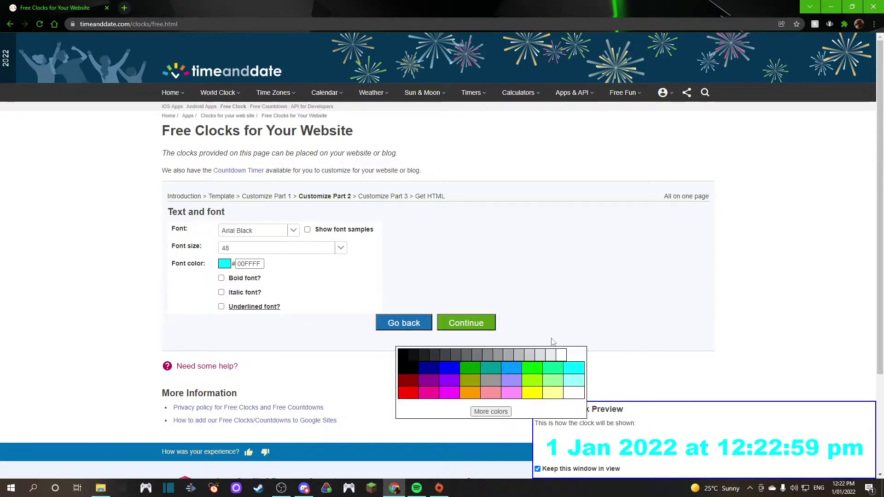
click(561, 359)
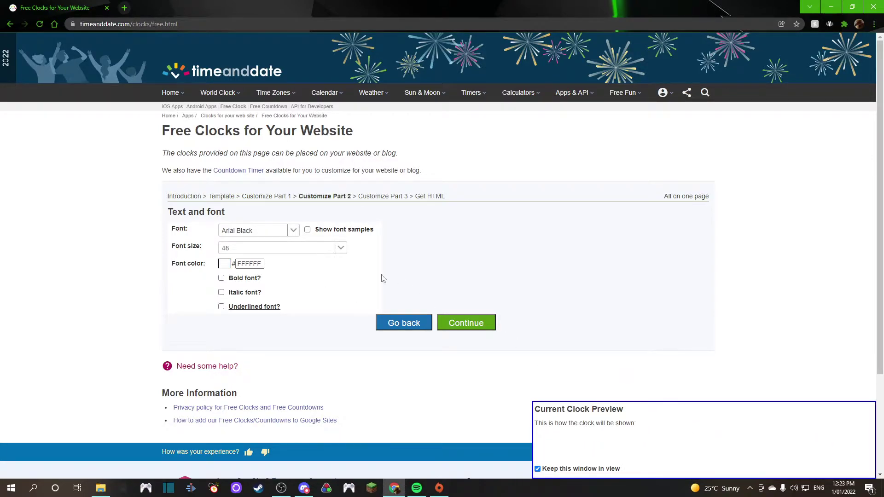
click(225, 263)
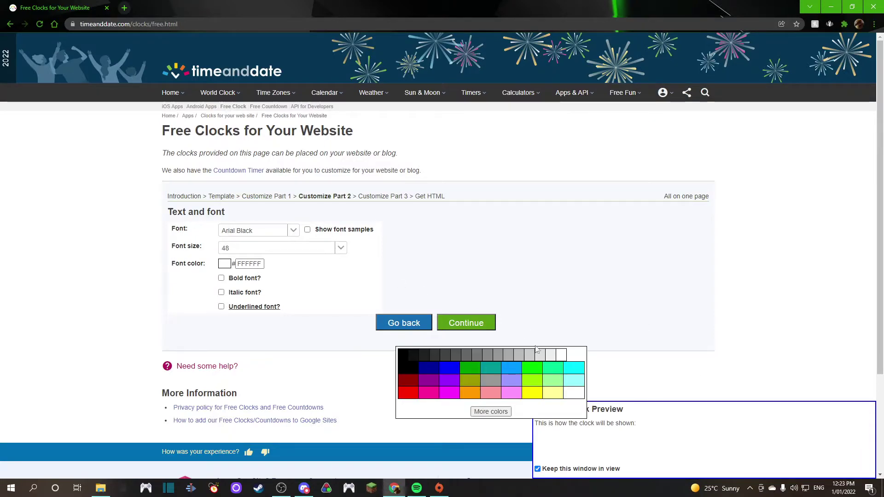
click(576, 369)
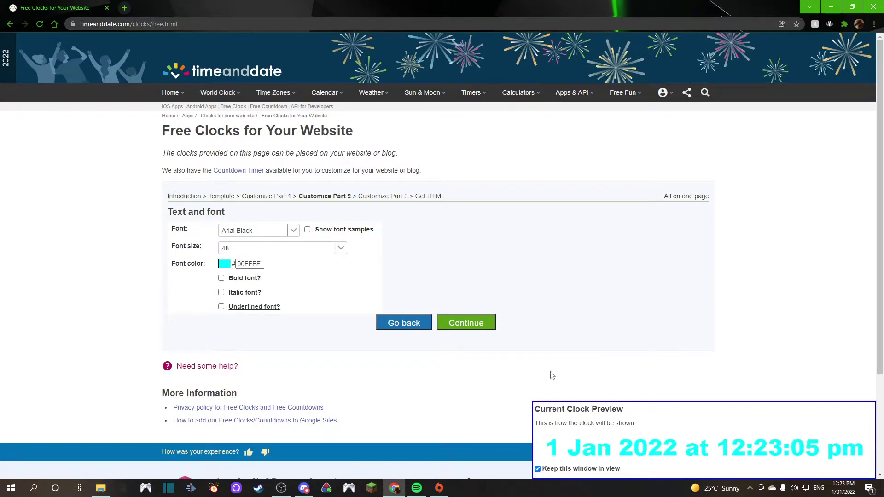
click(221, 307)
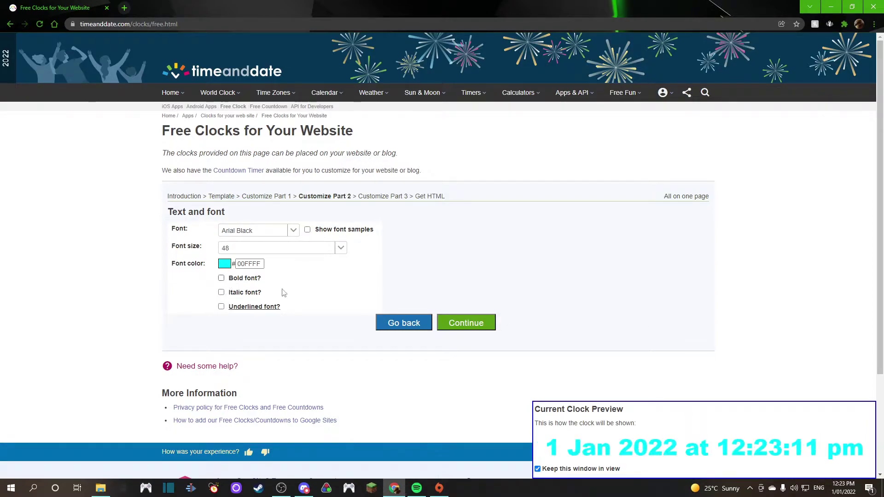
click(222, 279)
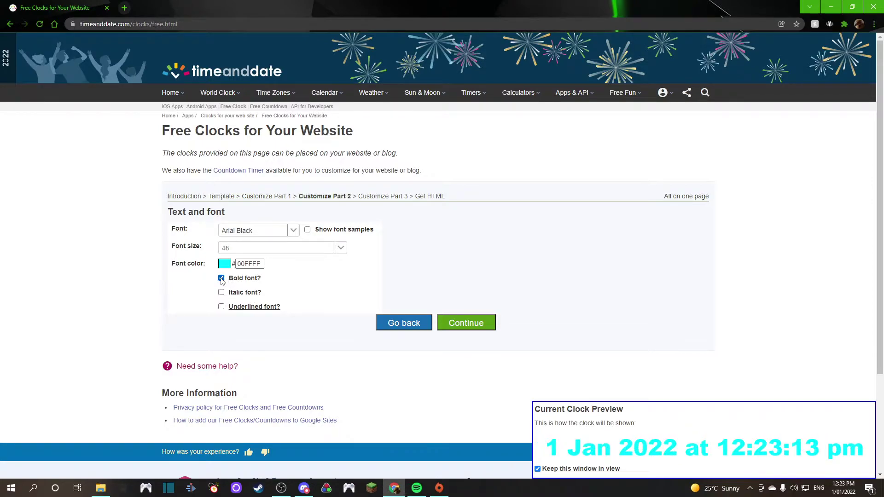
- Keep No borders and make both the clock and page backgrounds transparent
click(467, 323)
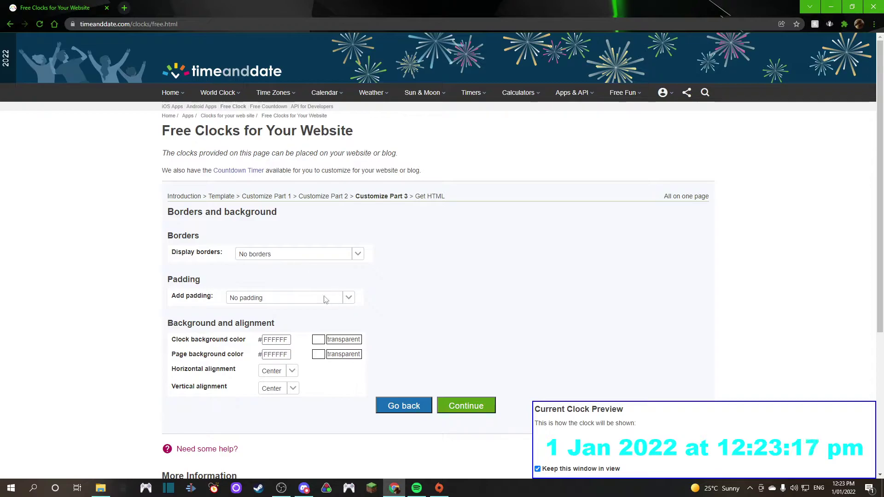
click(265, 257)
click(266, 265)
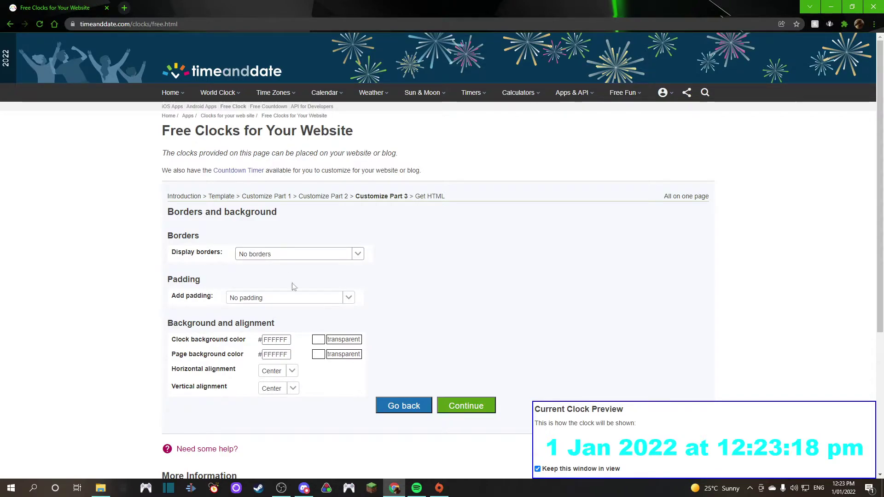
click(339, 339)
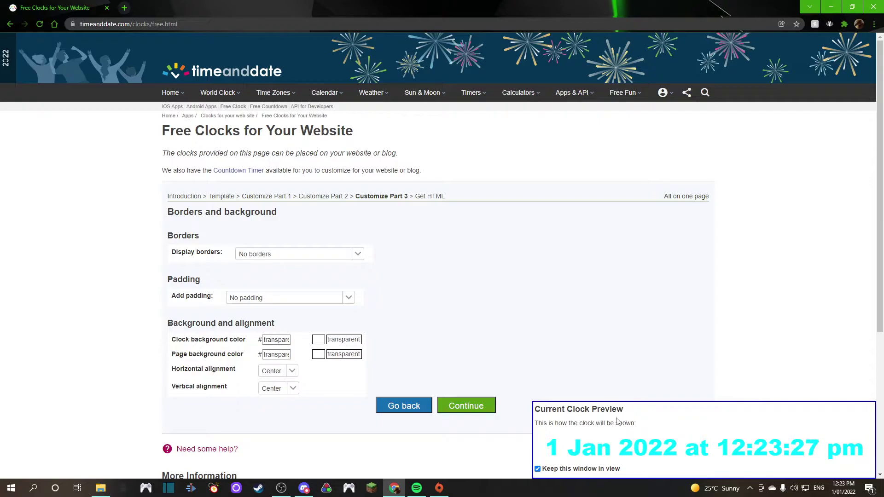
click(358, 339)
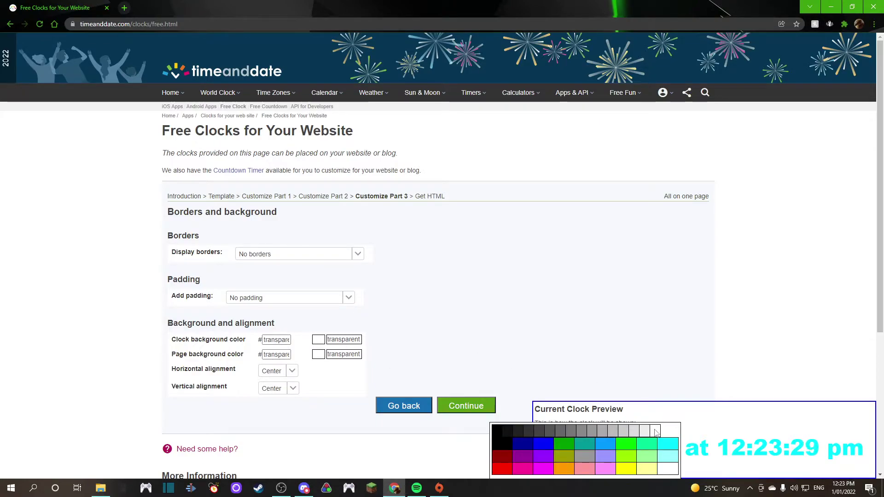
click(656, 431)
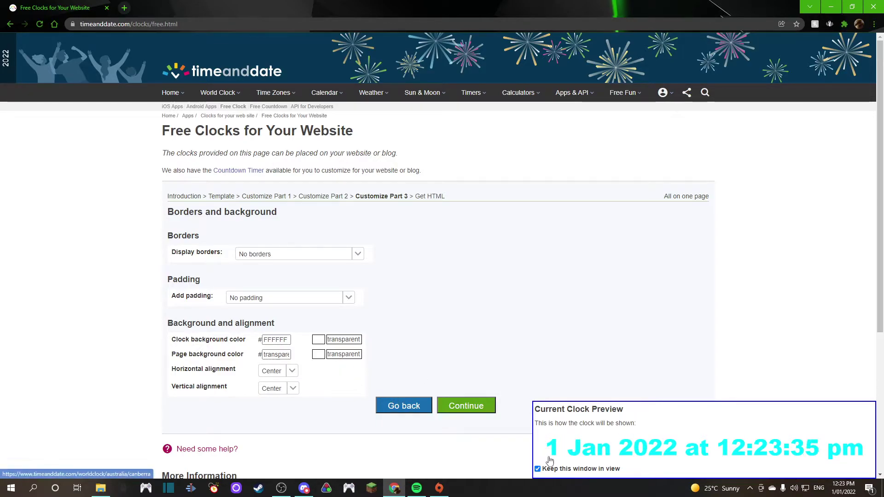
click(336, 339)
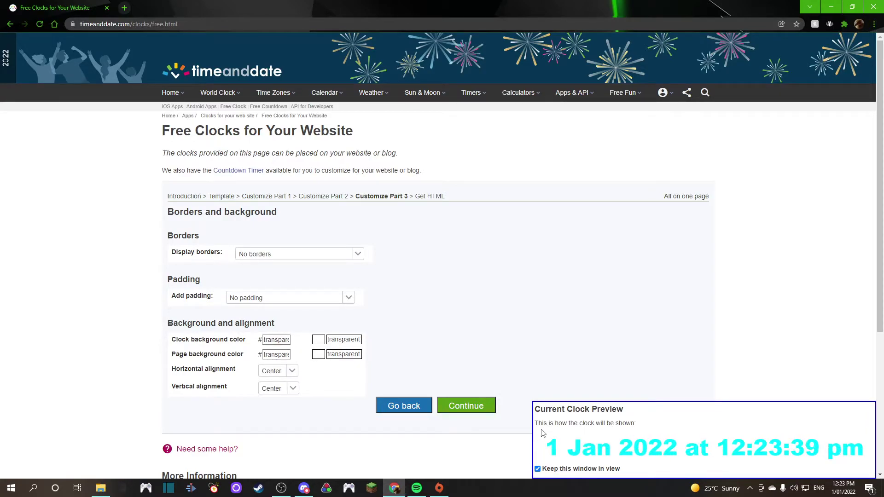
- Keep horizontal alignment at Center and continue to the HTML code step
click(277, 376)
click(277, 387)
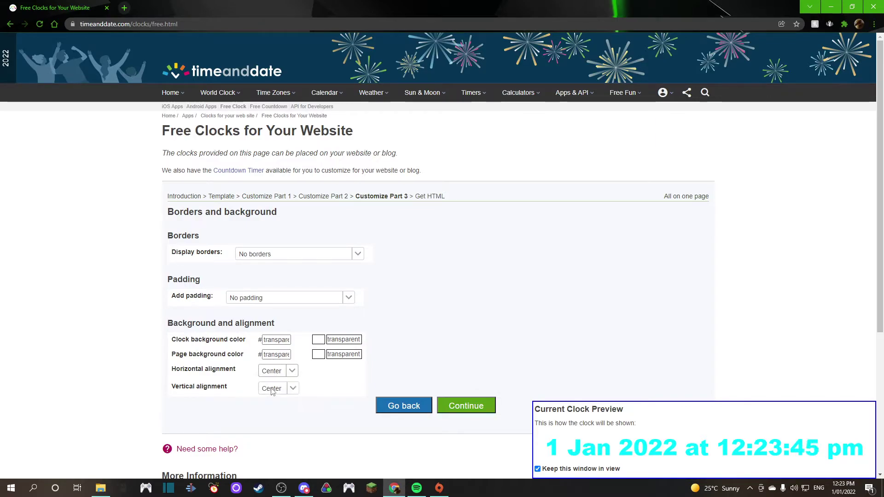
click(465, 405)
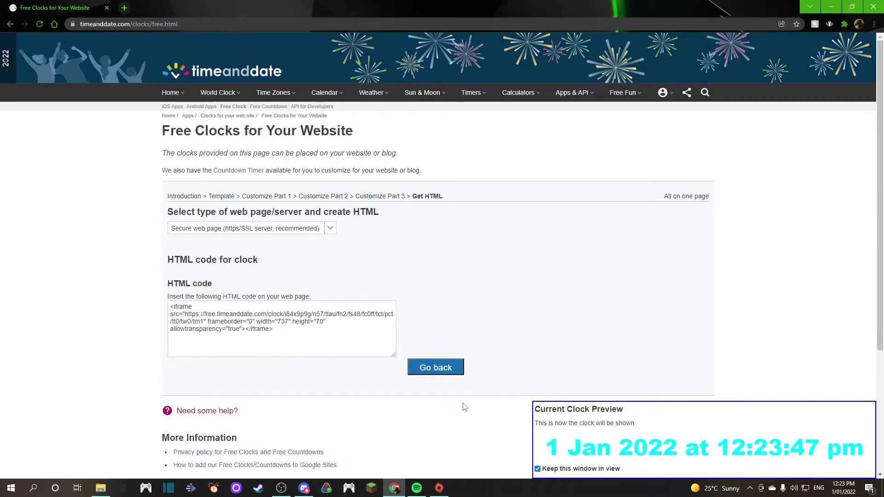
- Select the clock's https src address in the HTML code, then minimize Chrome
click(195, 318)
click(187, 315)
drag(186, 315, 204, 319)
key(ctrl+c)
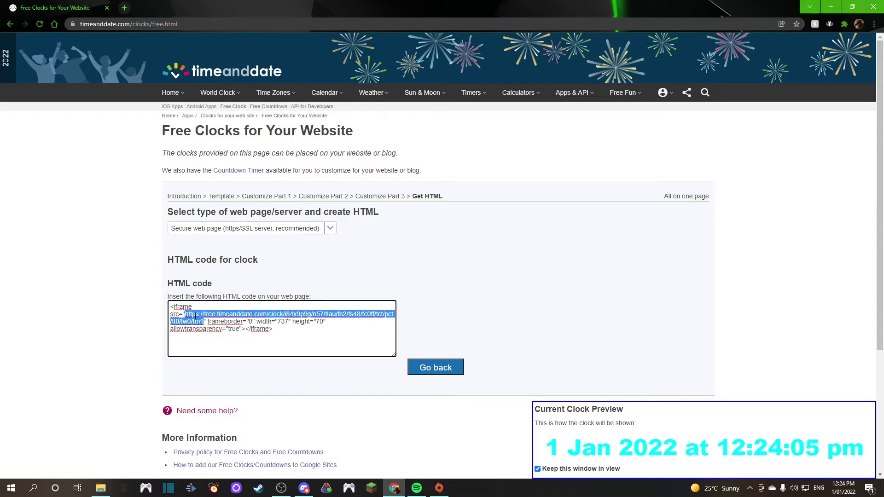
click(831, 7)
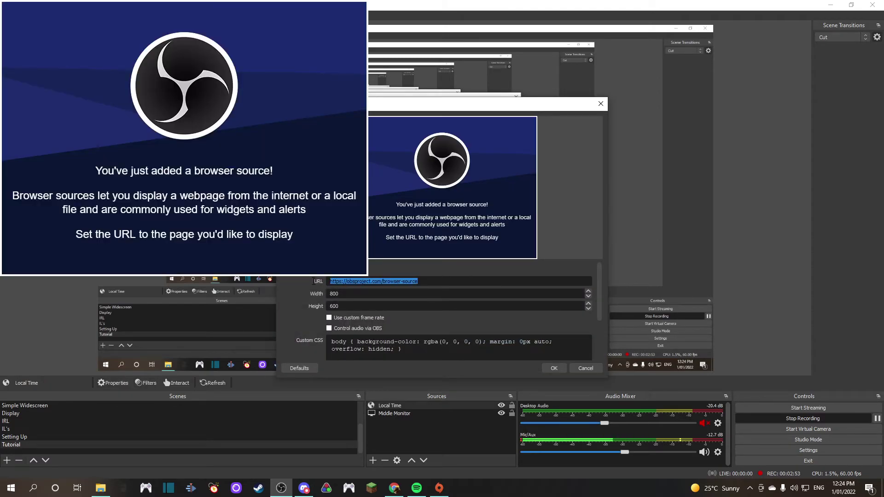
- Replace the Local Time browser source URL with the copied timeanddate clock address and confirm
key(BackSpace)
key(ctrl+v)
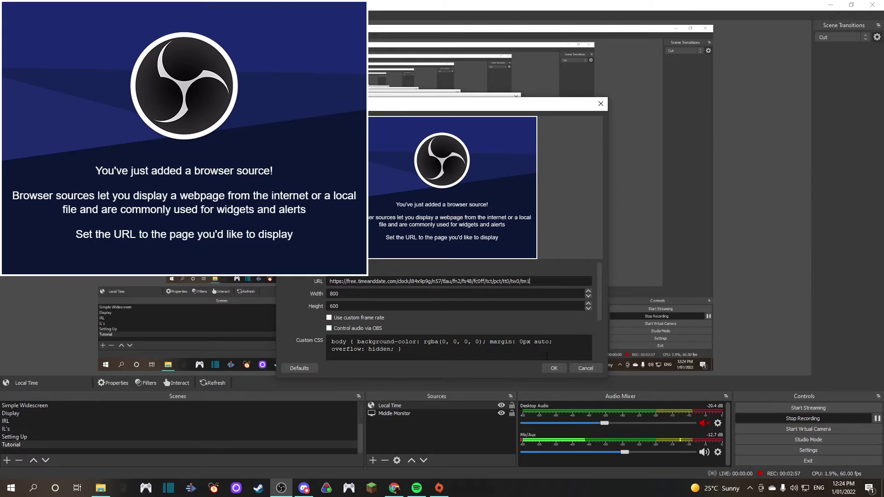
click(553, 368)
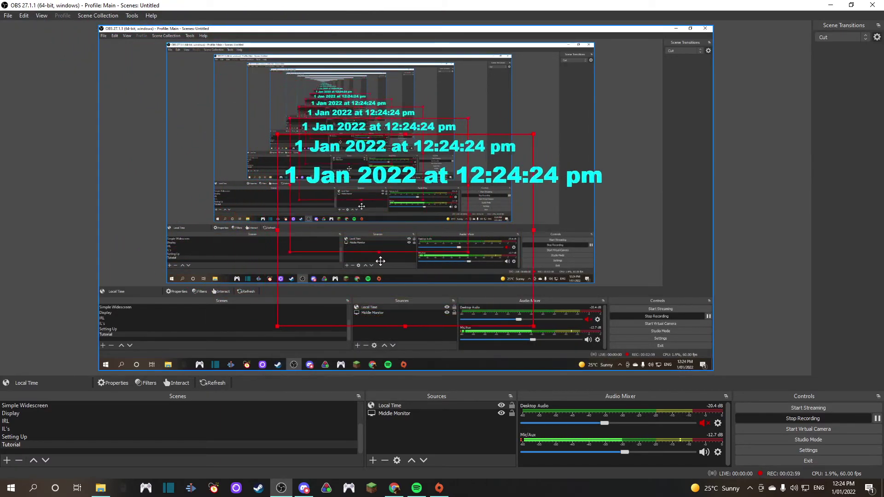
- Move the clock source right and down, then crop its bottom, right and left edges
drag(380, 261, 450, 296)
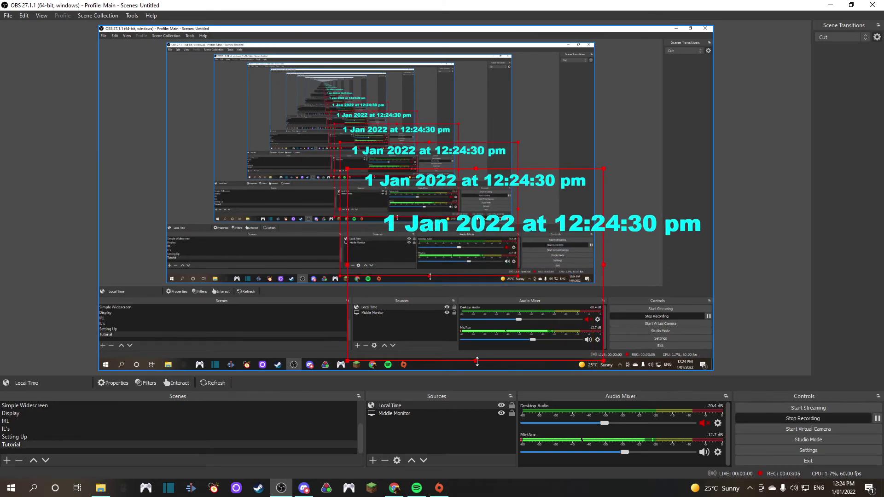
drag(476, 362, 485, 202)
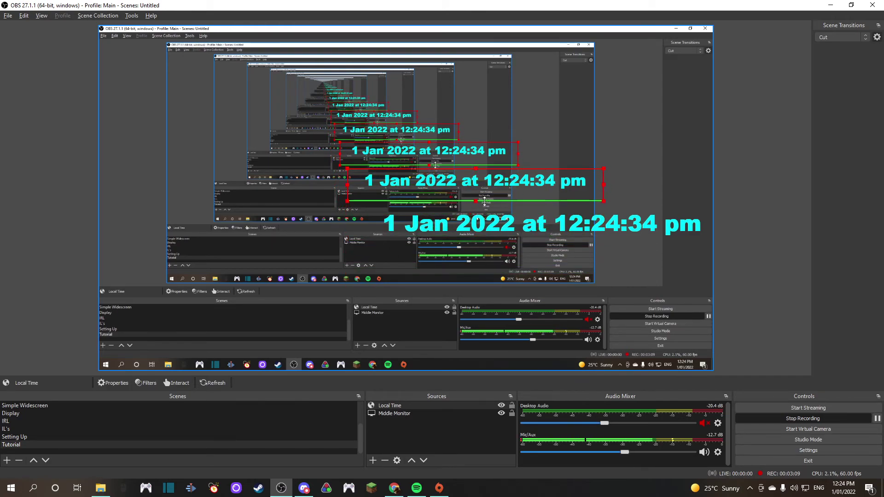
drag(603, 184, 596, 184)
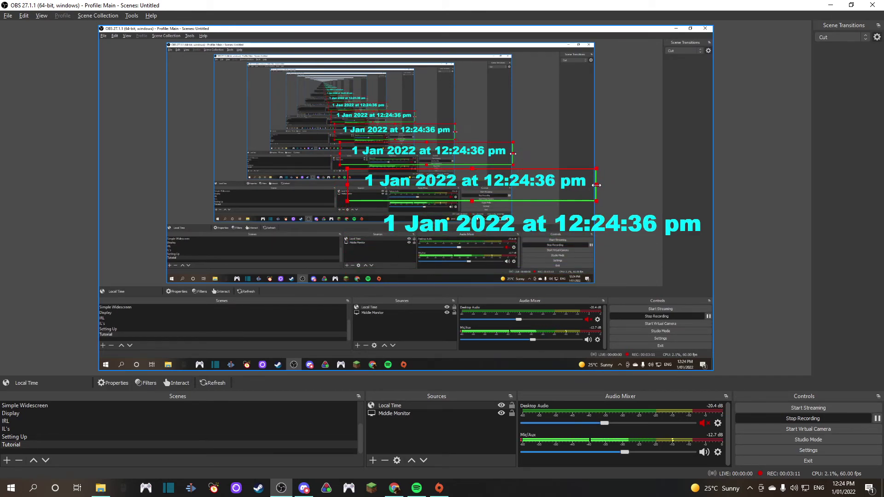
drag(475, 200, 472, 193)
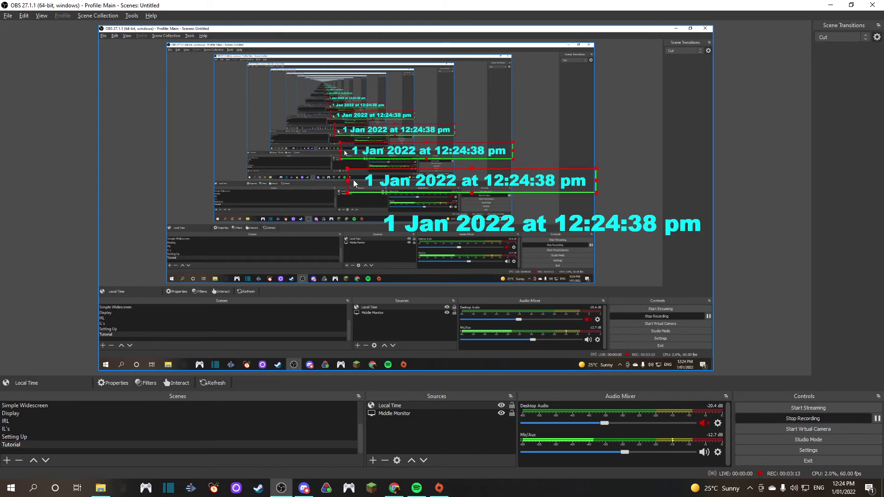
drag(347, 180, 361, 180)
- Minimize OBS Studio with Super+D to reveal the cyan clock overlay on the desktop
key(super+d)
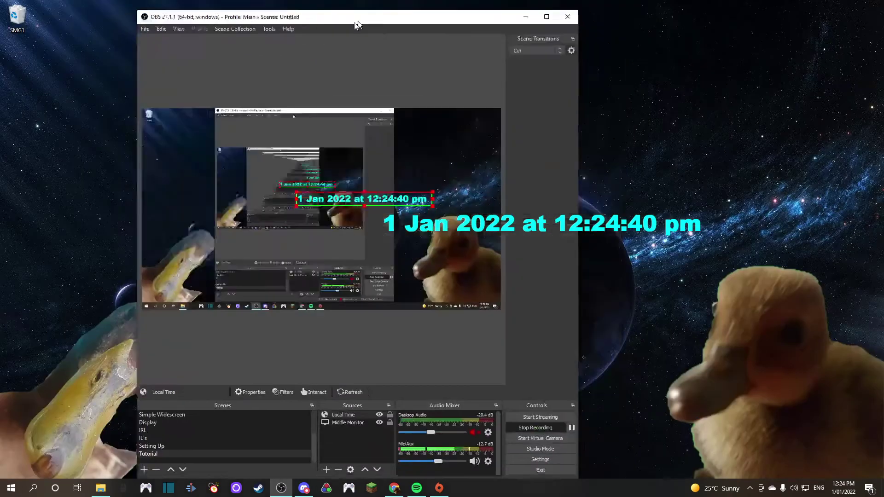